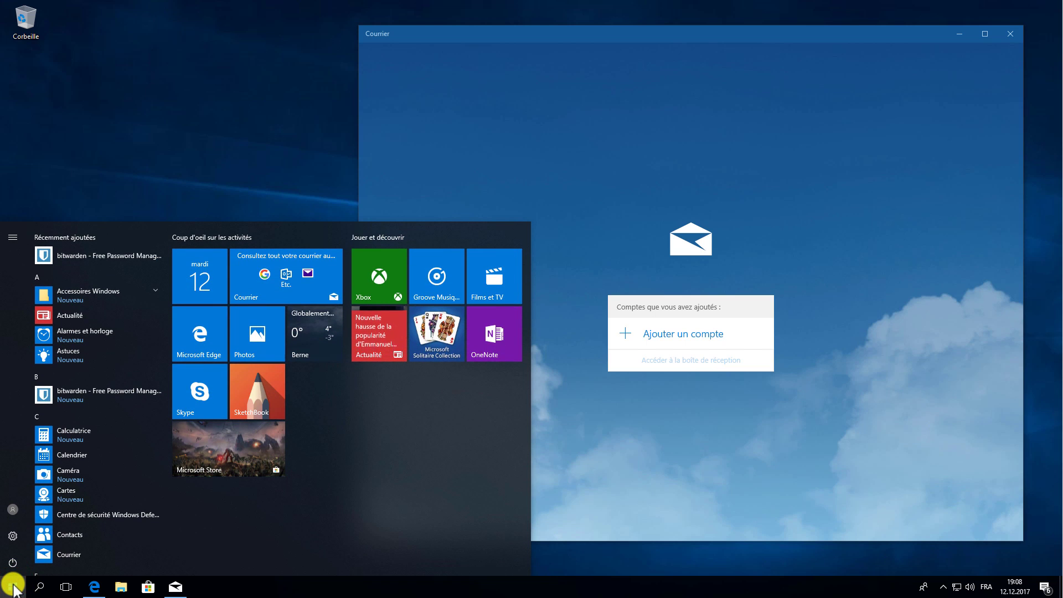
Step: Open Outil Capture d'écran and take a rectangular screenshot covering the whole Courrier window
{"action": "type", "text": "capture"}
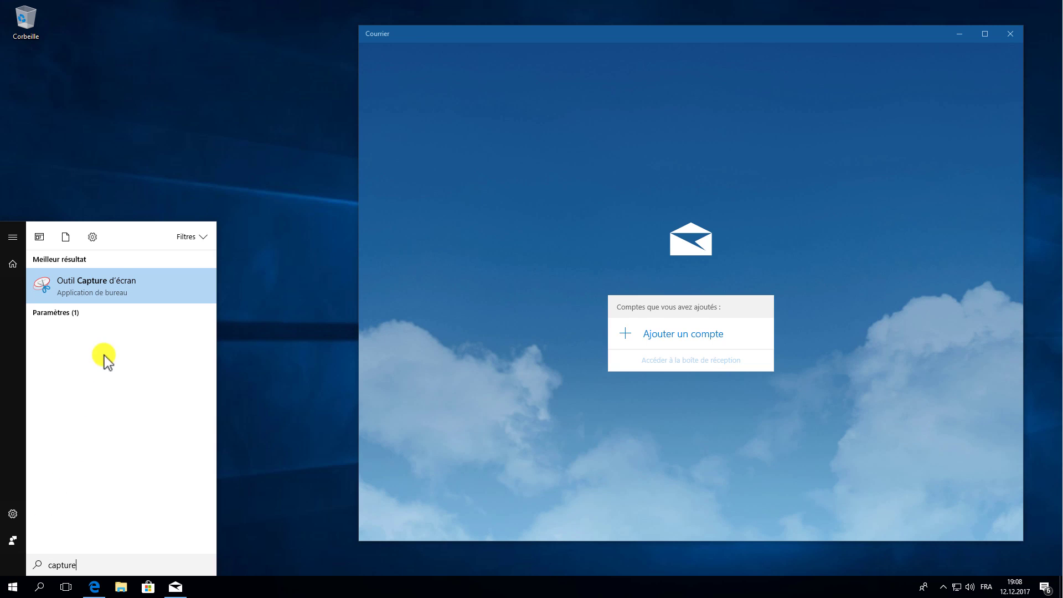
{"action": "left_click", "coordinate": [115, 282]}
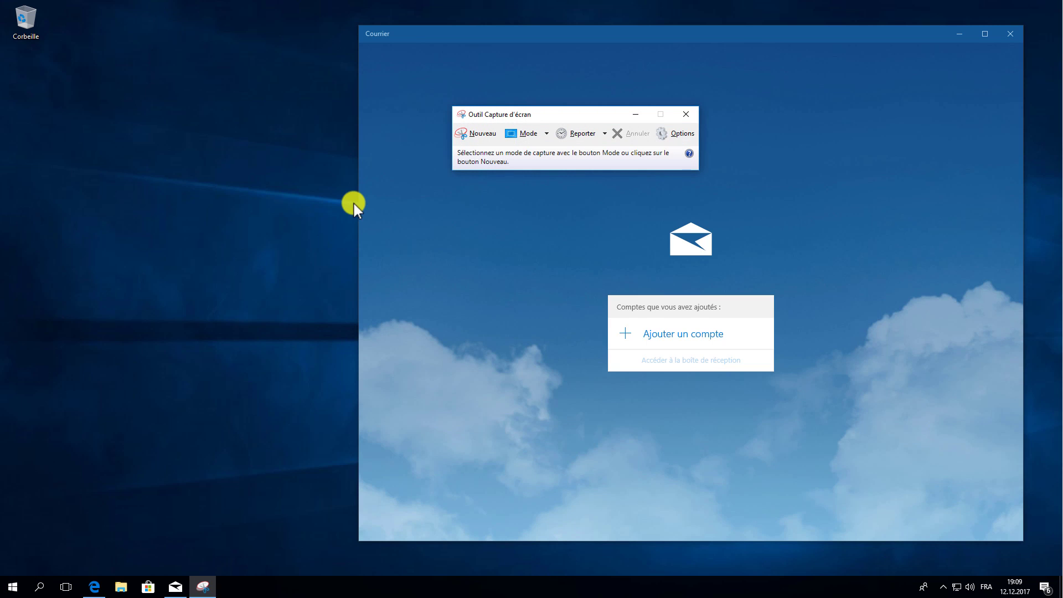
{"action": "left_click", "coordinate": [470, 138]}
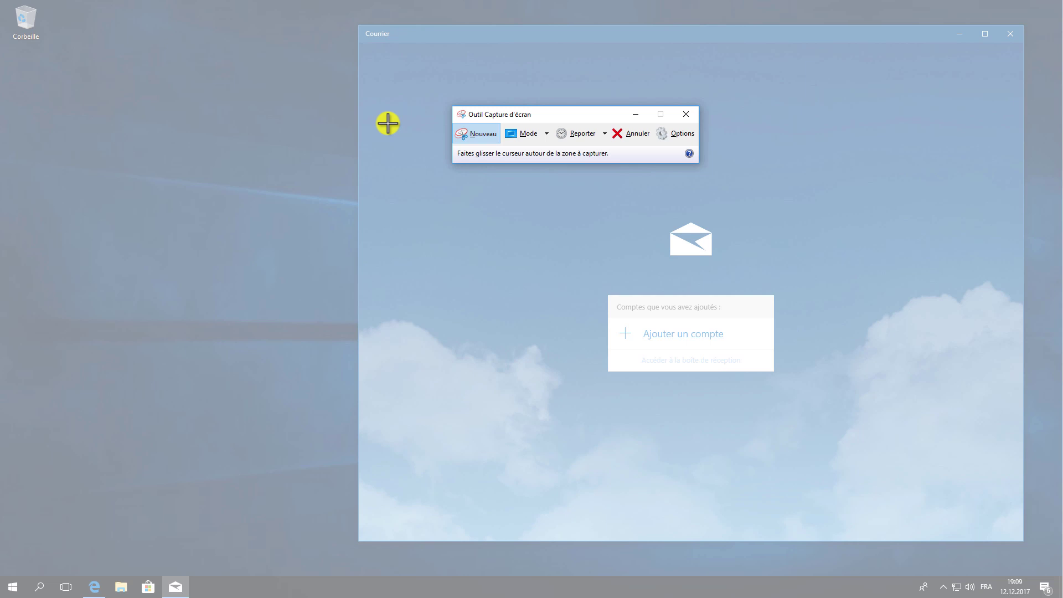
{"action": "left_click", "coordinate": [358, 24]}
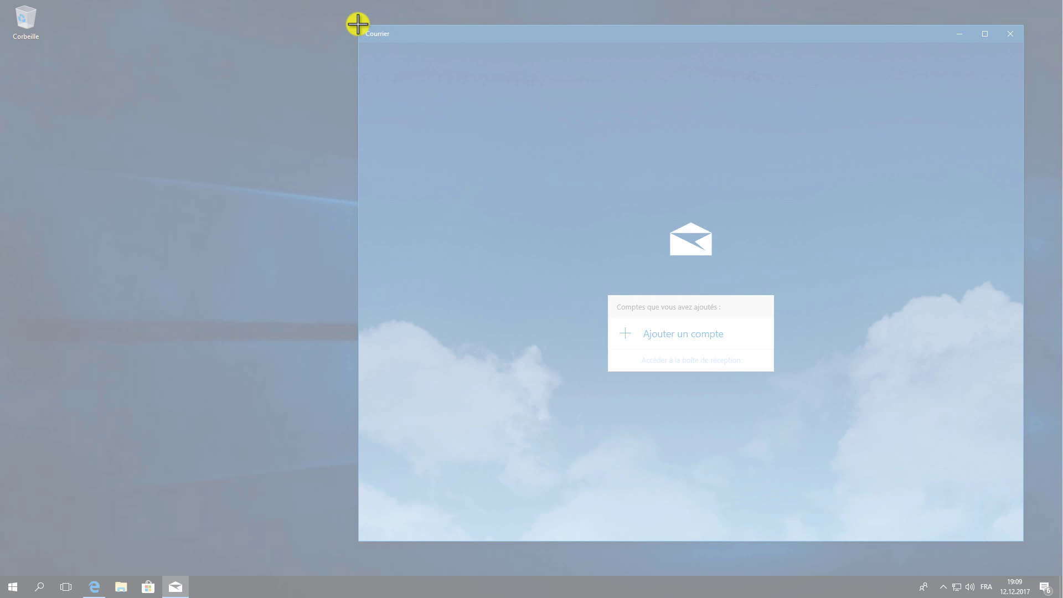
{"action": "left_click_drag", "start_coordinate": [357, 24], "coordinate": [1024, 540]}
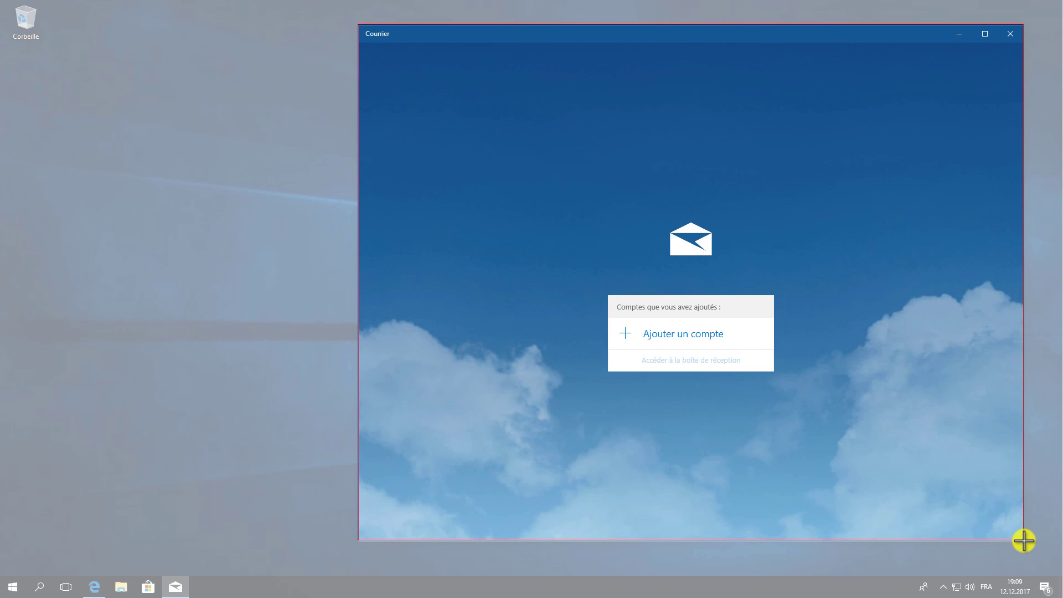
{"action": "left_click_drag", "start_coordinate": [1023, 540], "coordinate": [1024, 541]}
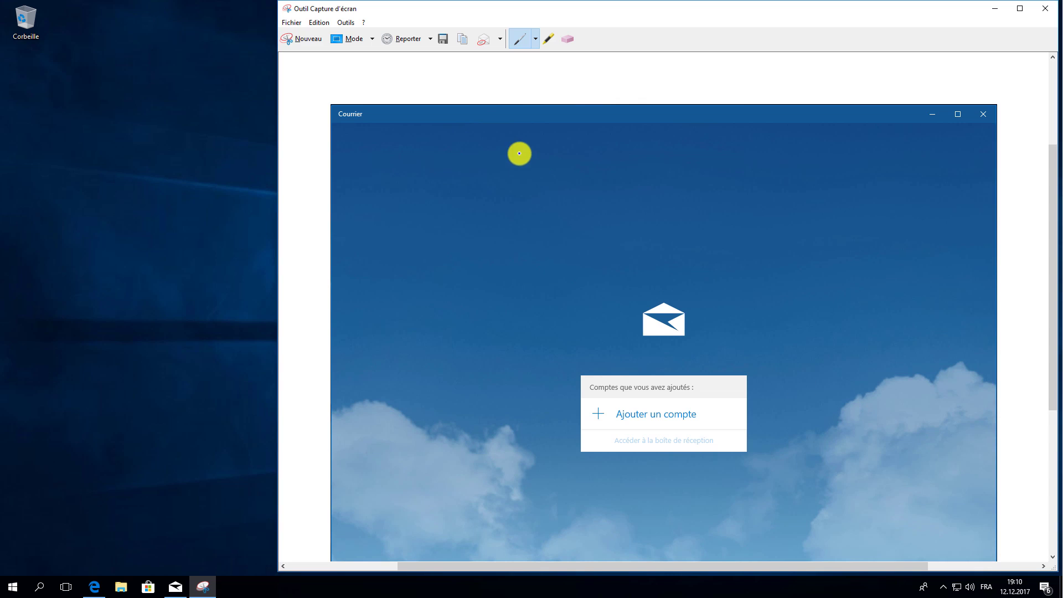
Step: Copy the screenshot and paste it into the body of a new Gmail message in Edge
{"action": "left_click", "coordinate": [466, 38]}
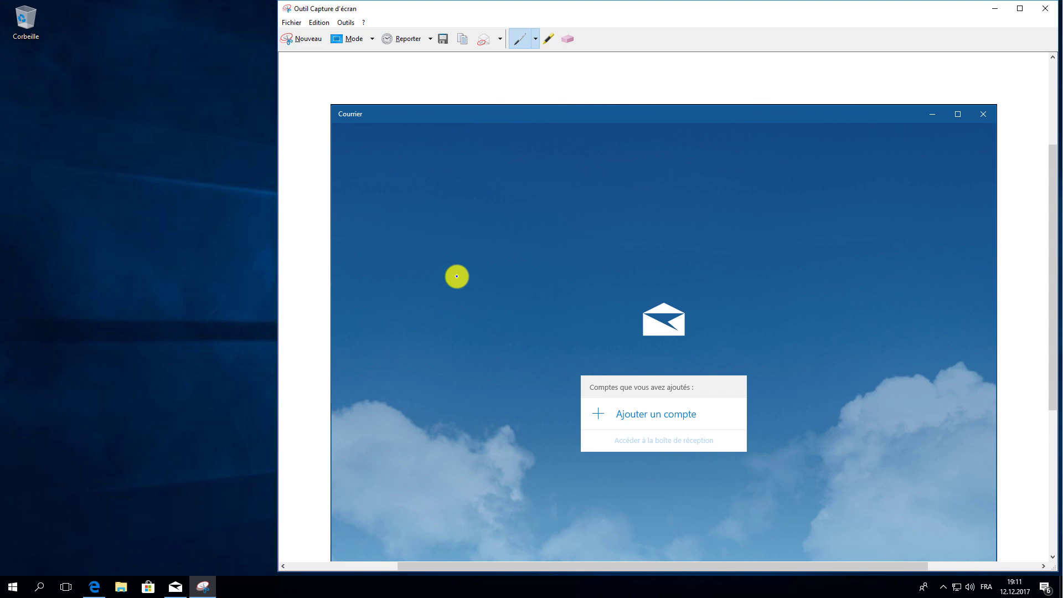
{"action": "left_click", "coordinate": [98, 586]}
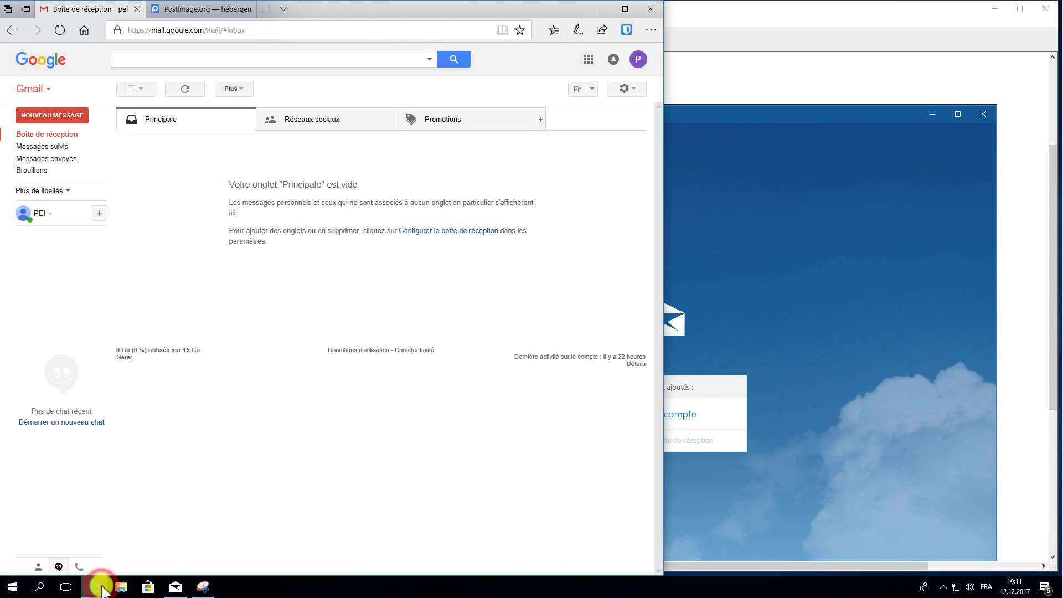
{"action": "left_click", "coordinate": [53, 117]}
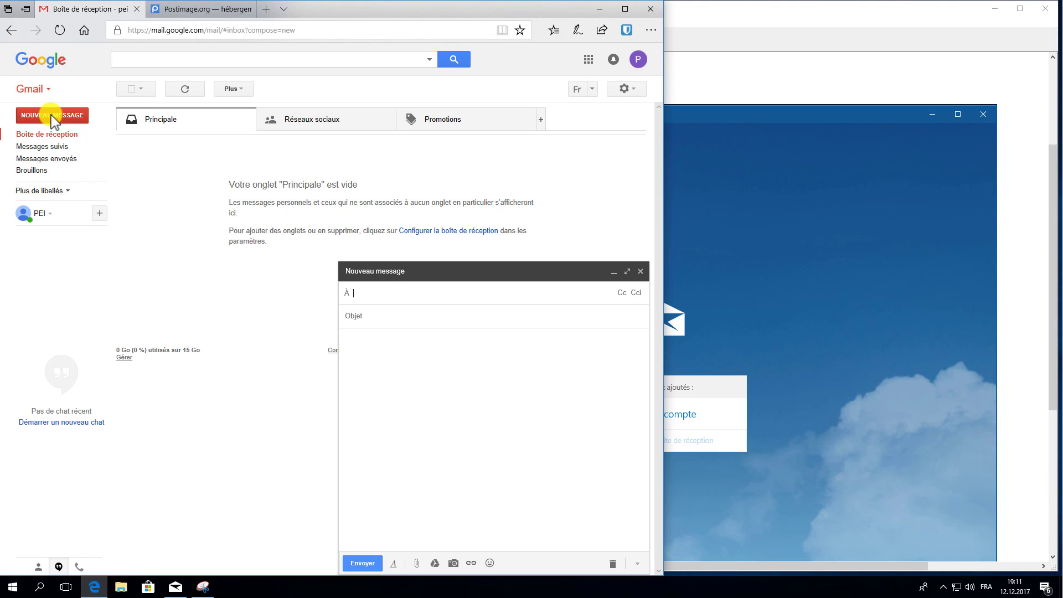
{"action": "right_click", "coordinate": [402, 371]}
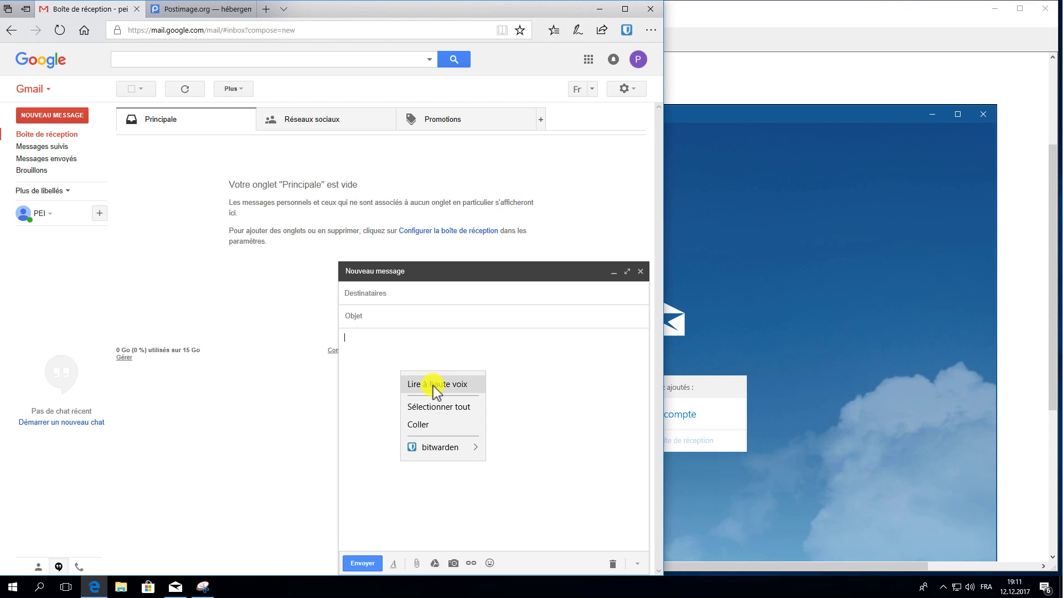
{"action": "left_click", "coordinate": [442, 425]}
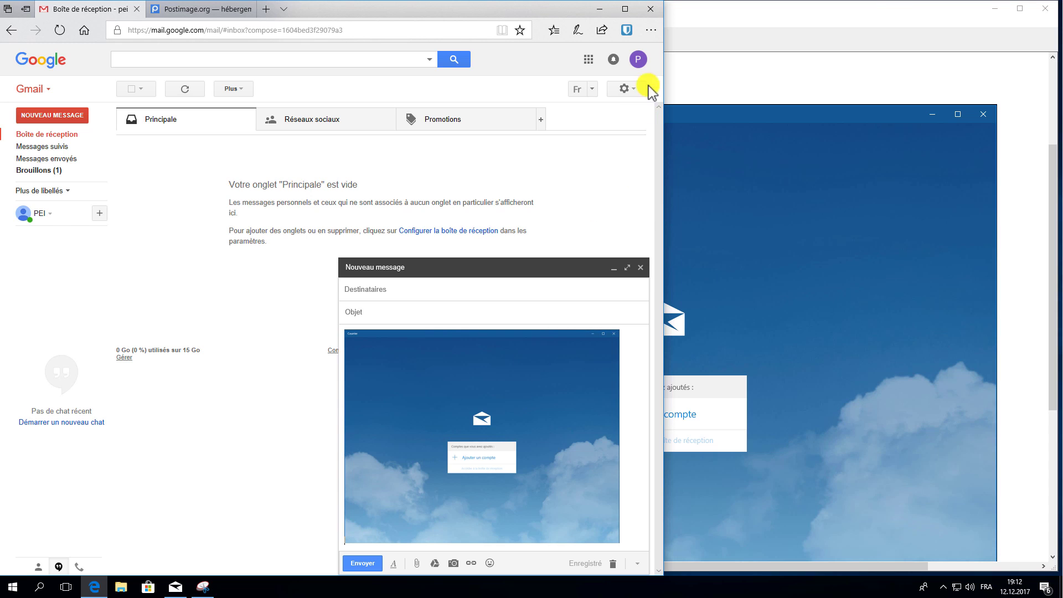
Step: Return to Outil Capture d'écran and save the screenshot on the Bureau as a PNG file named Capture
{"action": "left_click", "coordinate": [600, 10]}
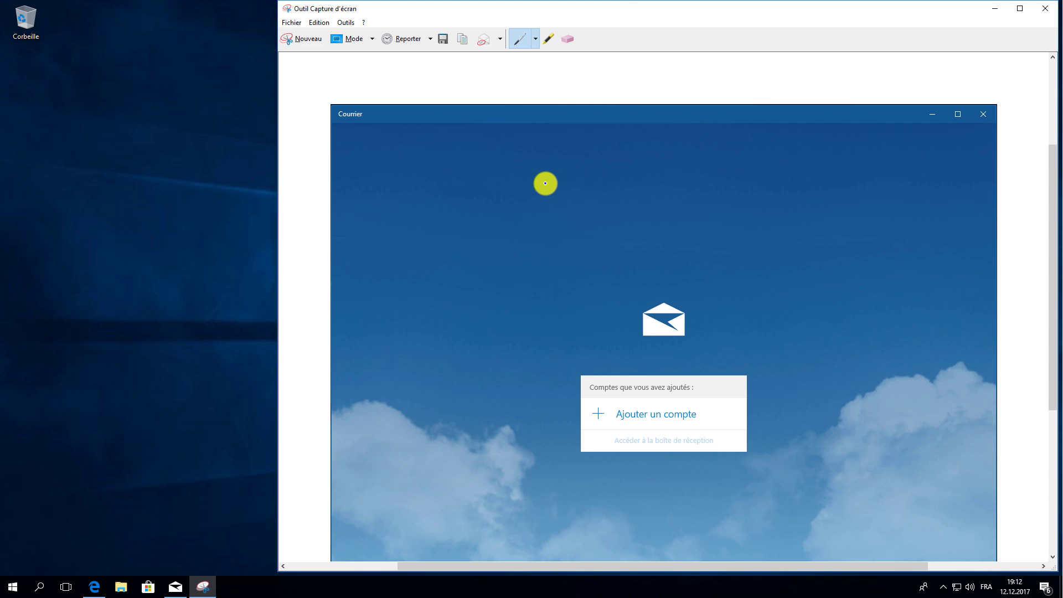
{"action": "left_click", "coordinate": [443, 39]}
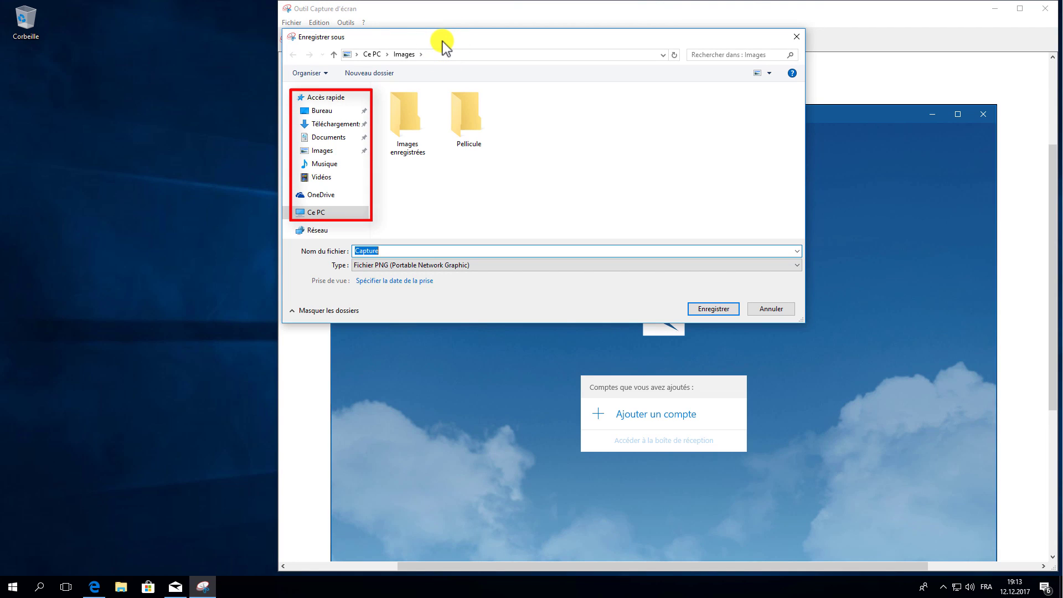
{"action": "left_click", "coordinate": [326, 112]}
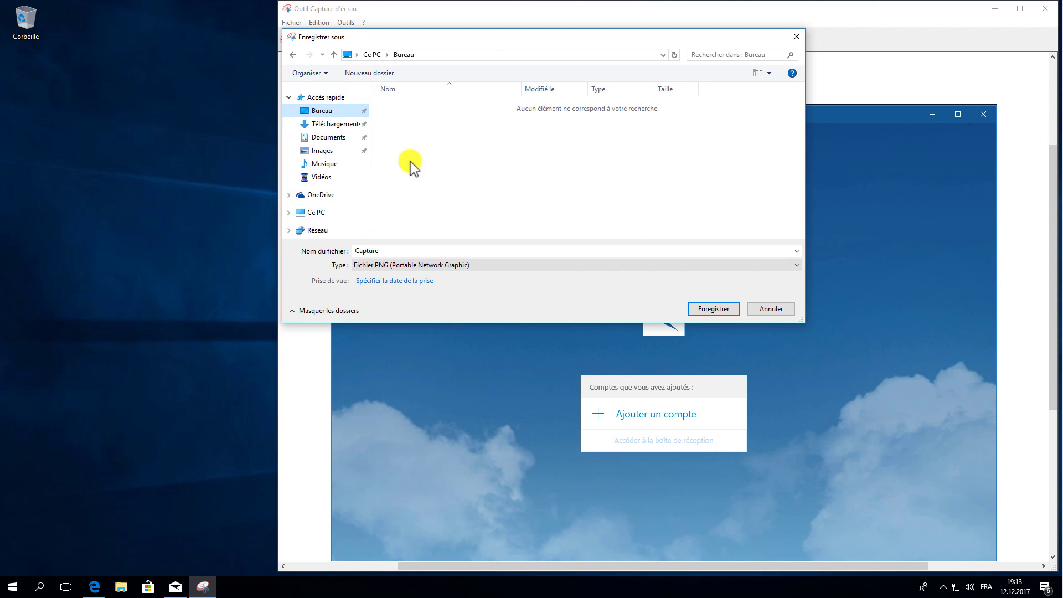
{"action": "left_click", "coordinate": [700, 311]}
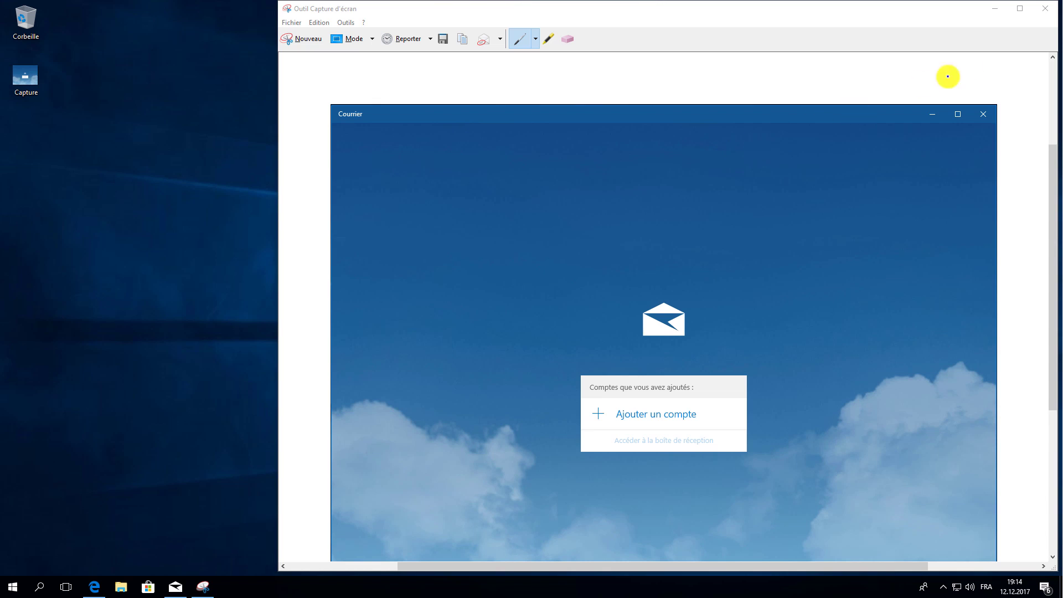
Step: Close the capture tool and Courrier, and view the saved Capture image from the desktop
{"action": "left_click", "coordinate": [1051, 10]}
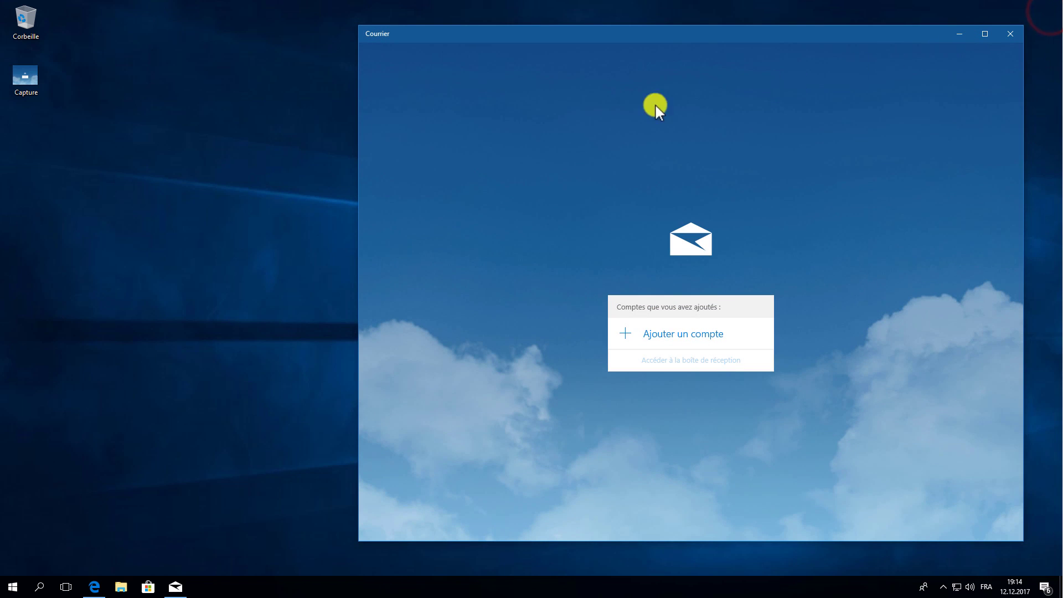
{"action": "left_click", "coordinate": [1006, 33]}
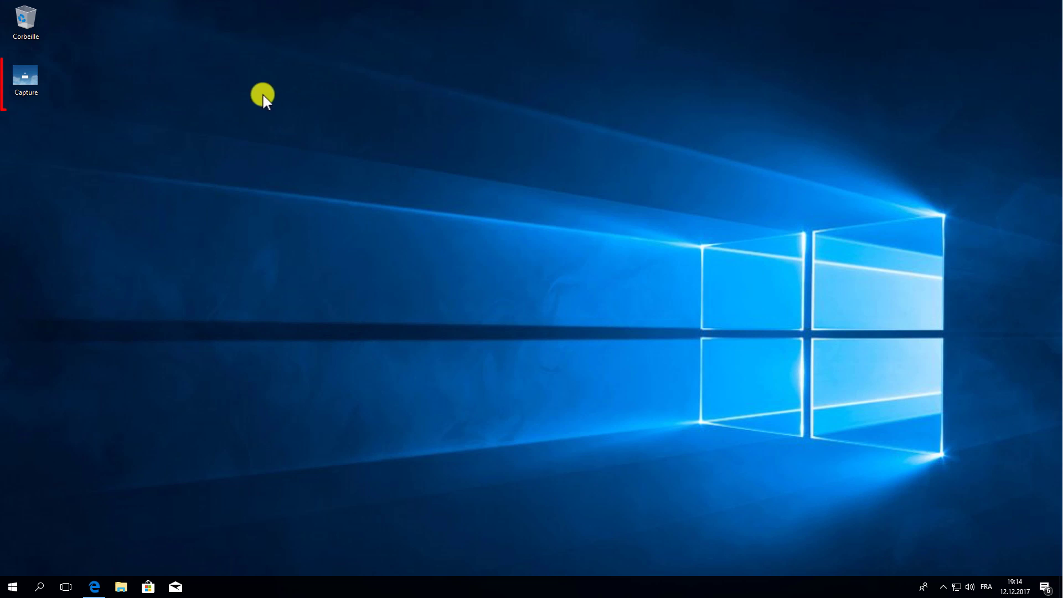
{"action": "double_click", "coordinate": [20, 86]}
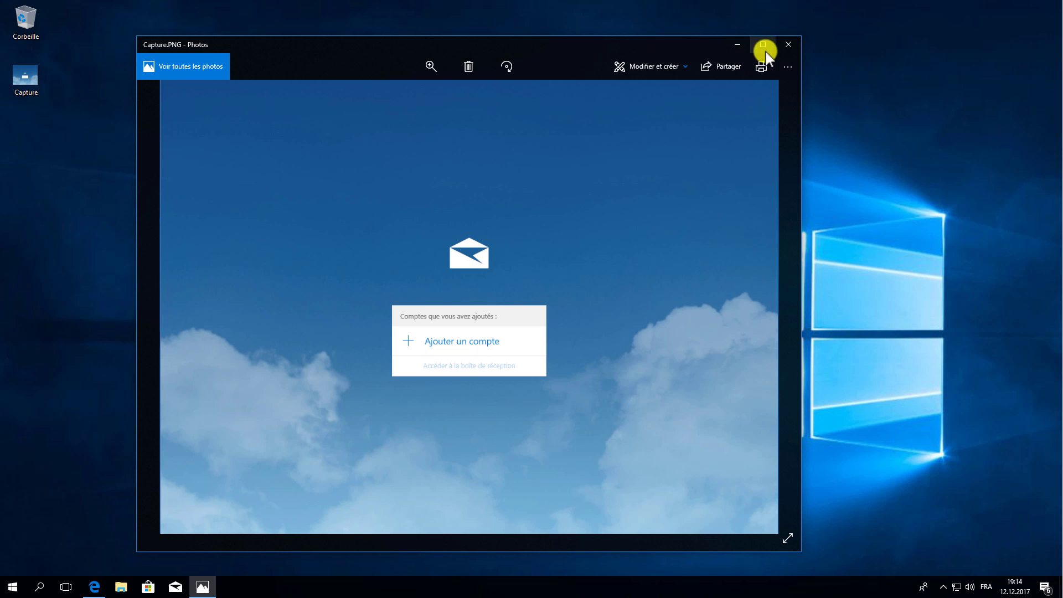
{"action": "left_click", "coordinate": [786, 46]}
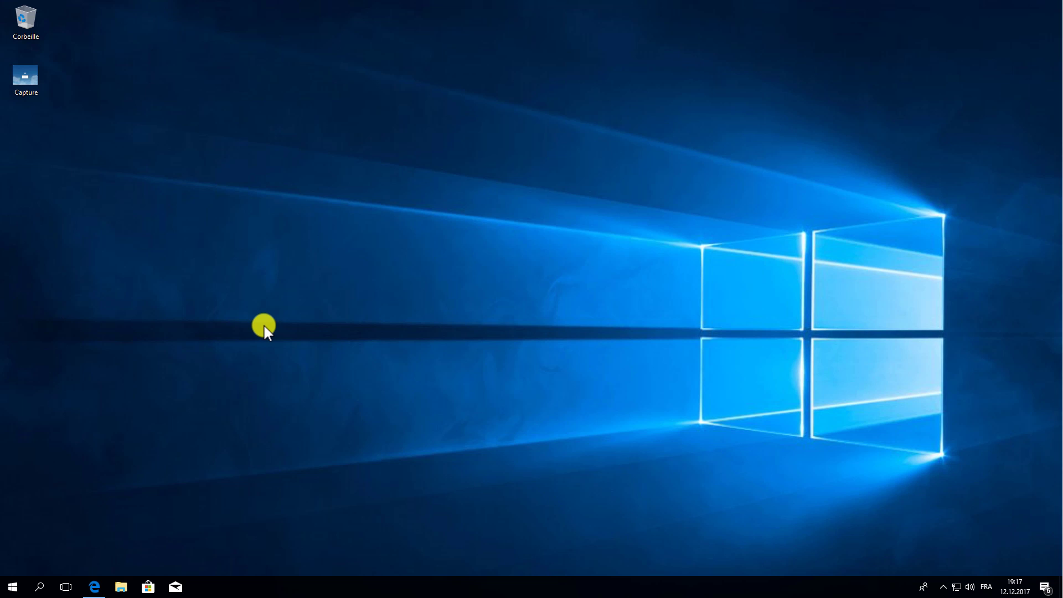
Step: Switch to the Postimage site in Edge and upload the Capture image from the Bureau
{"action": "left_click", "coordinate": [91, 586]}
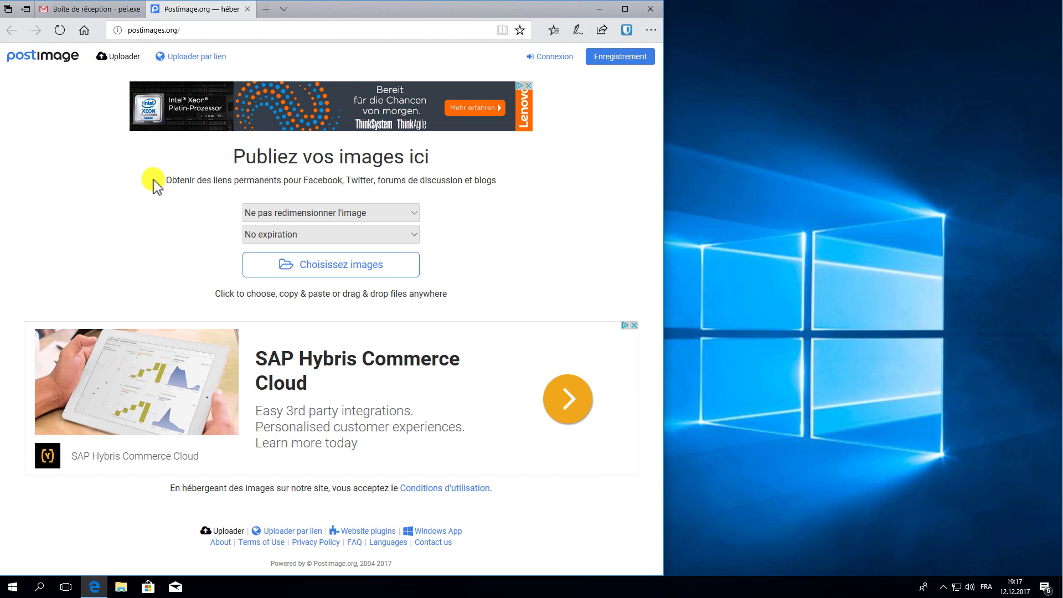
{"action": "left_click", "coordinate": [334, 268]}
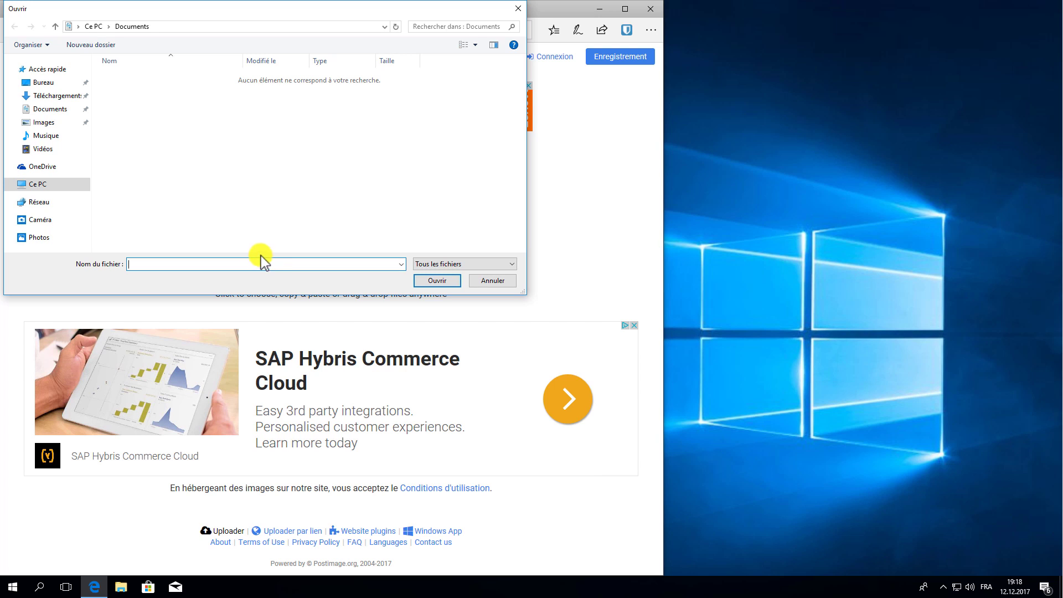
{"action": "left_click", "coordinate": [55, 83]}
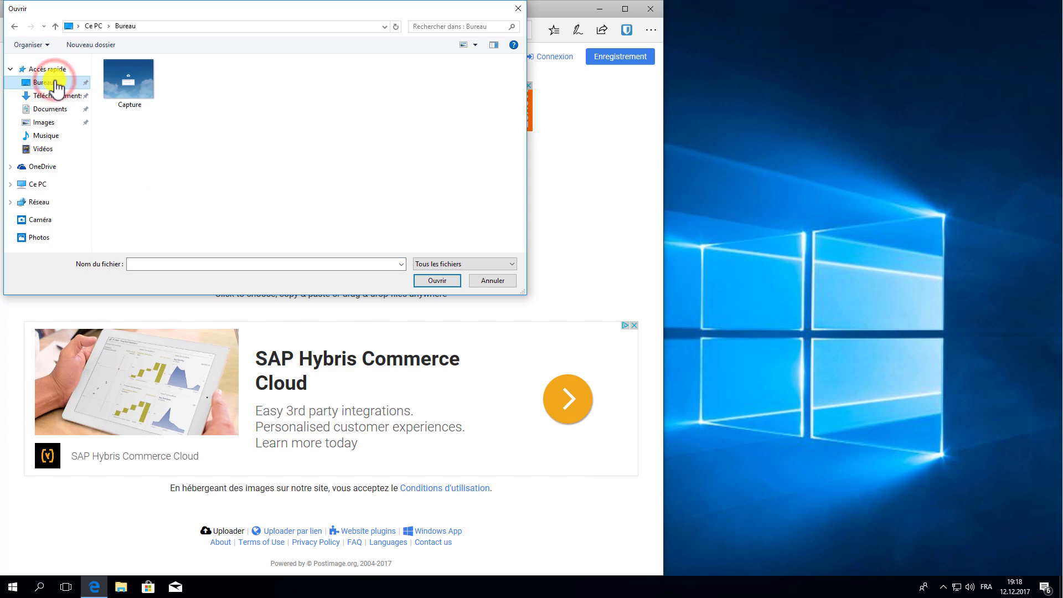
{"action": "left_click", "coordinate": [131, 84]}
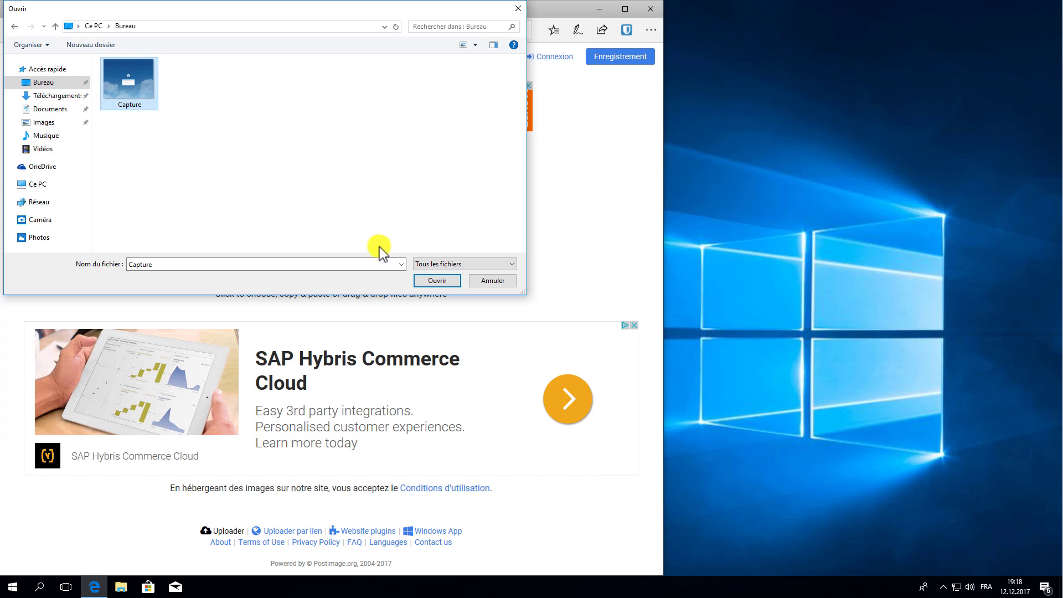
{"action": "left_click", "coordinate": [436, 282]}
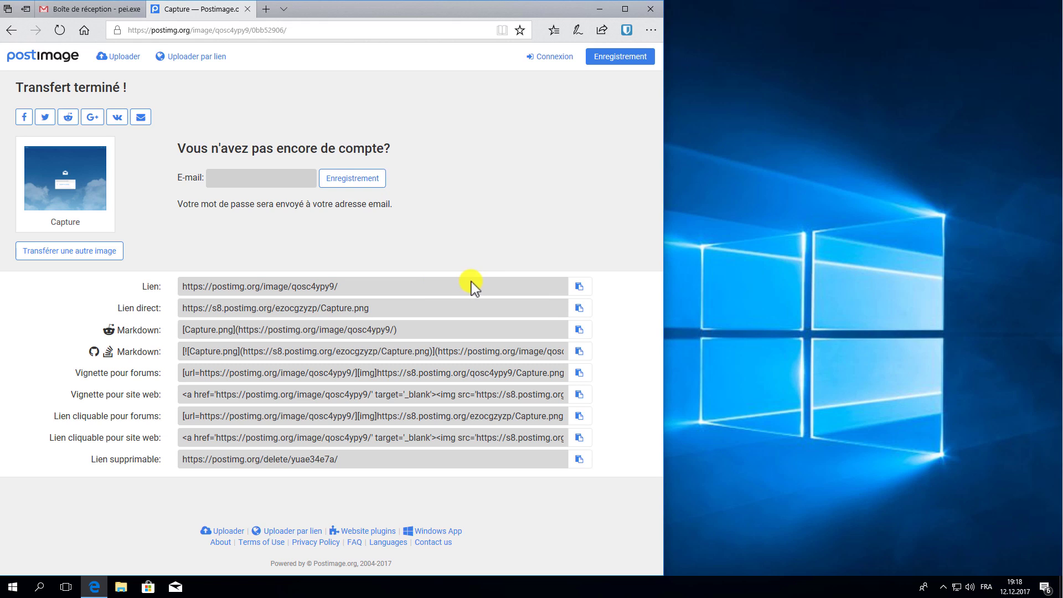
Step: Copy the uploaded image's Lien address and paste it on a new line below the screenshot in the Gmail draft
{"action": "left_click", "coordinate": [577, 289]}
{"action": "left_click", "coordinate": [104, 11]}
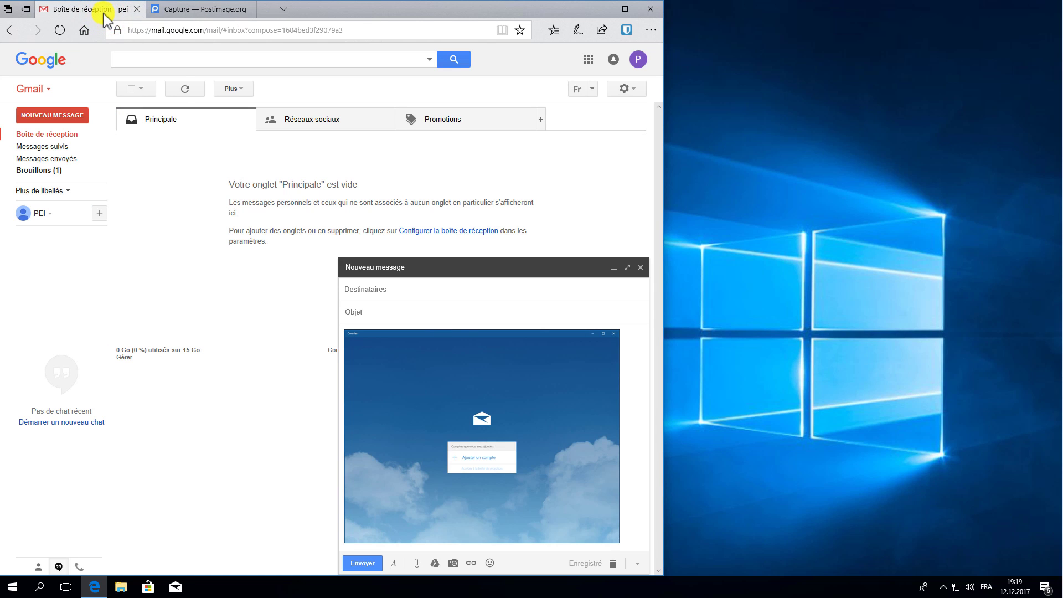
{"action": "left_click", "coordinate": [643, 453]}
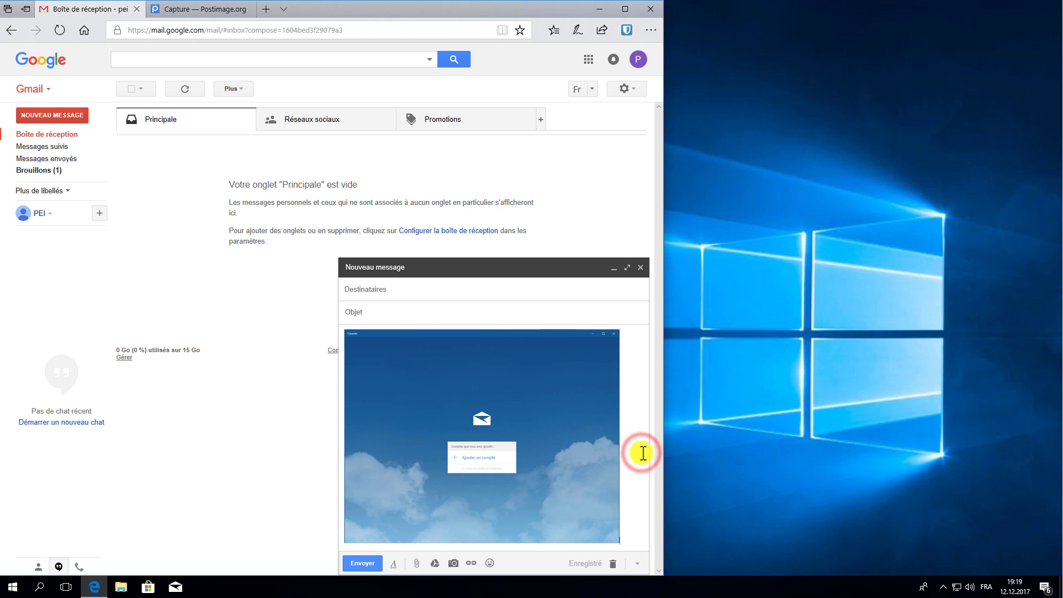
{"action": "key", "text": "Return"}
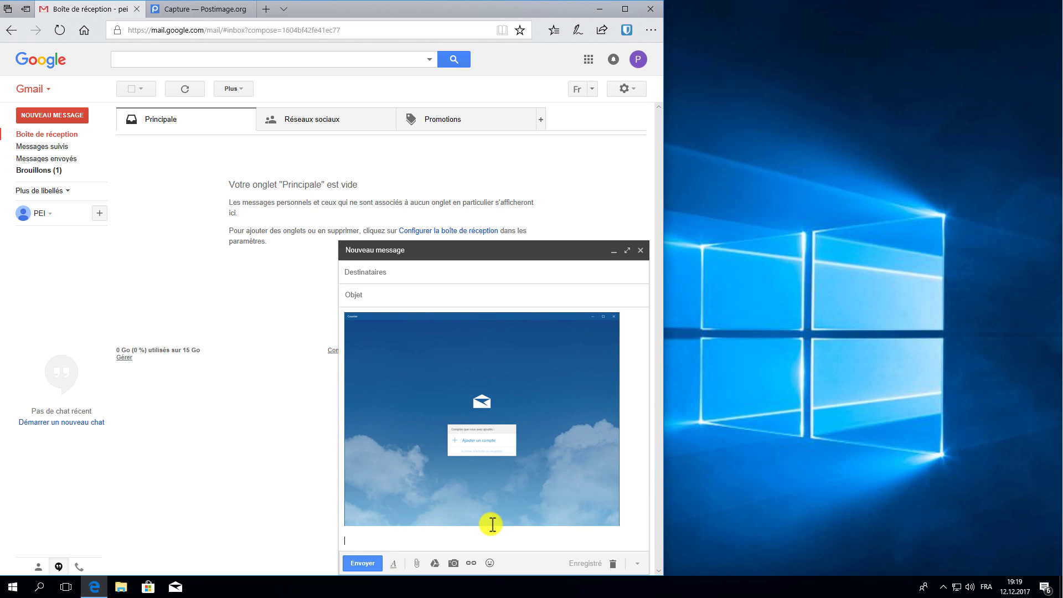
{"action": "left_click", "coordinate": [362, 541]}
{"action": "right_click", "coordinate": [362, 540]}
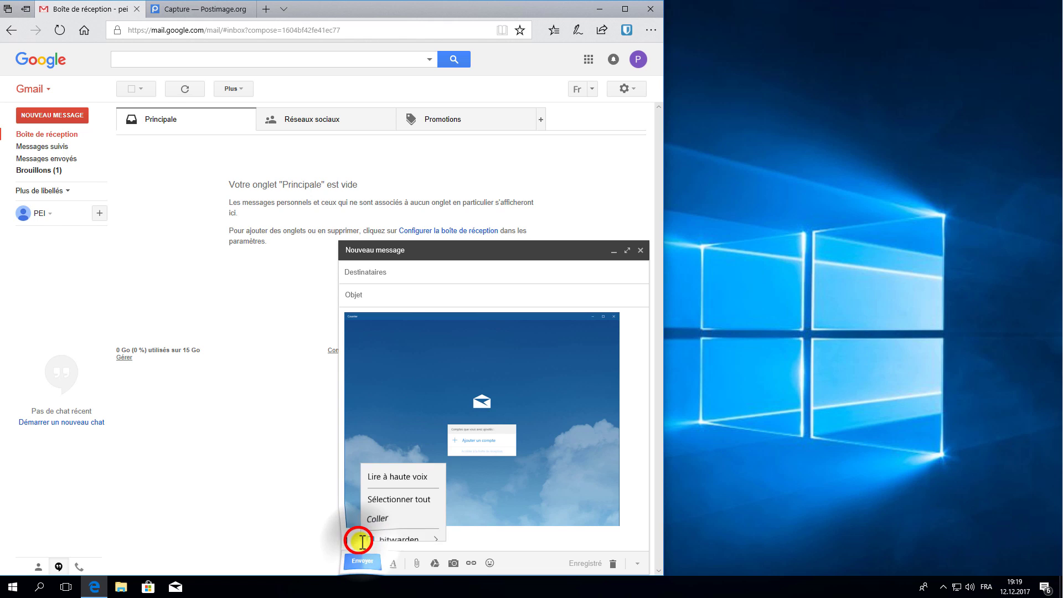
{"action": "left_click", "coordinate": [398, 504]}
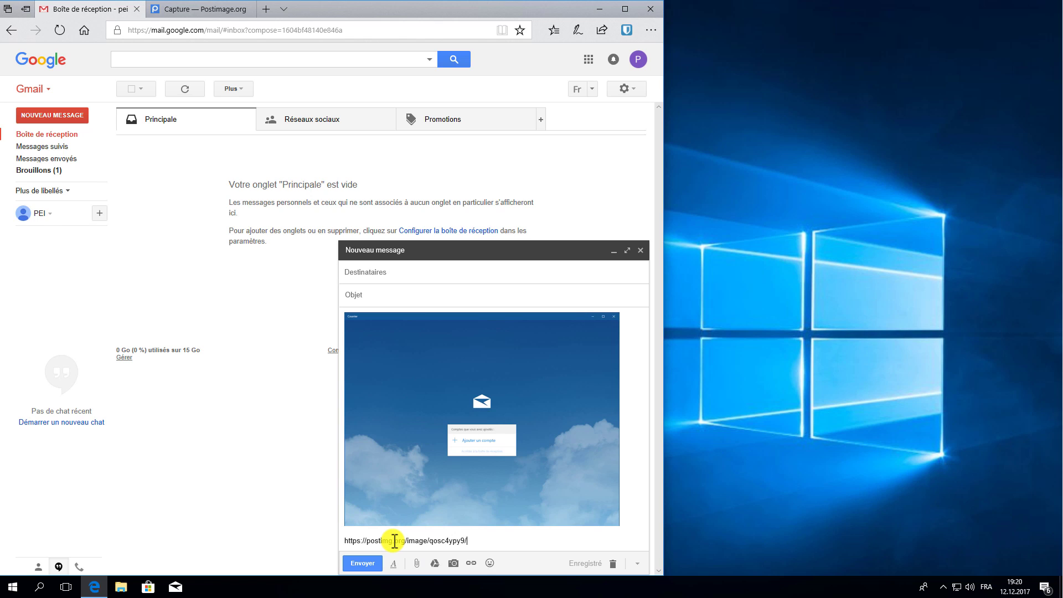
Step: Address the message to the example contact, set the subject to "Test" and send it
{"action": "left_click", "coordinate": [378, 271]}
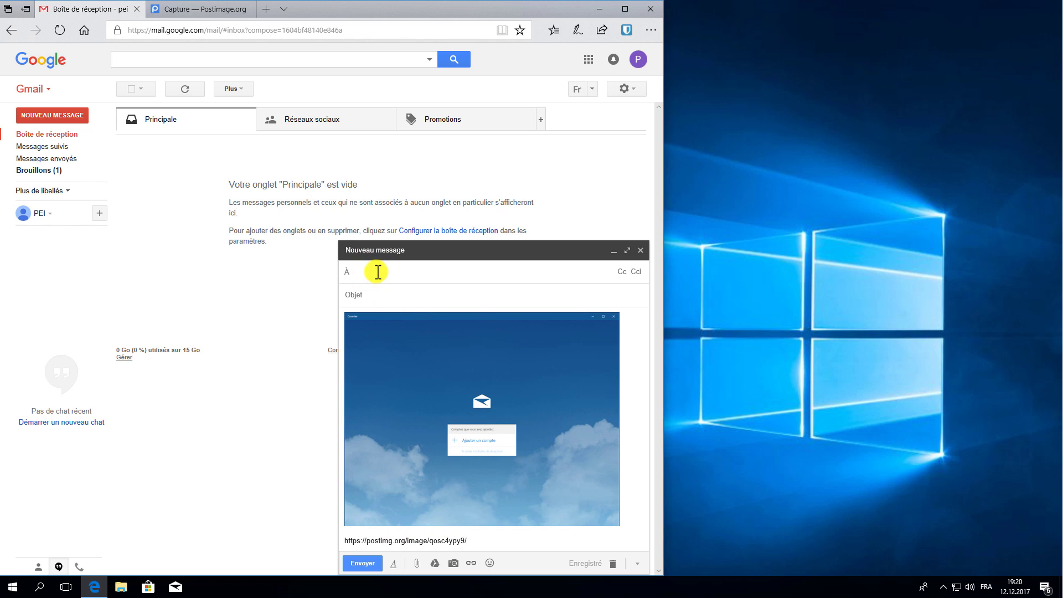
{"action": "left_click", "coordinate": [377, 271]}
{"action": "type", "text": "peiexemple"}
{"action": "left_click", "coordinate": [382, 290]}
{"action": "left_click", "coordinate": [382, 290]}
{"action": "type", "text": "T"}
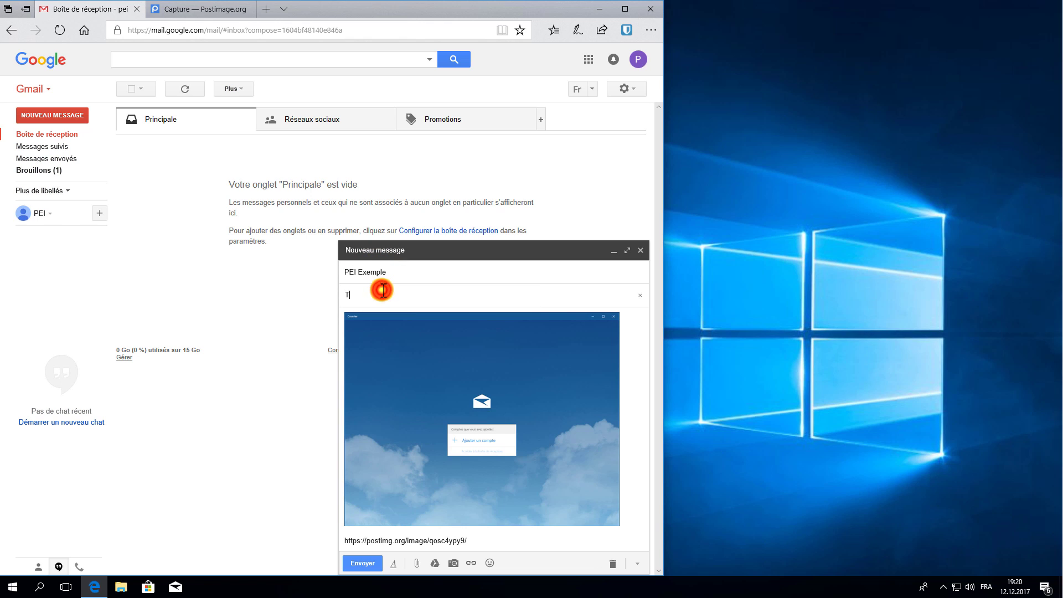
{"action": "type", "text": "est"}
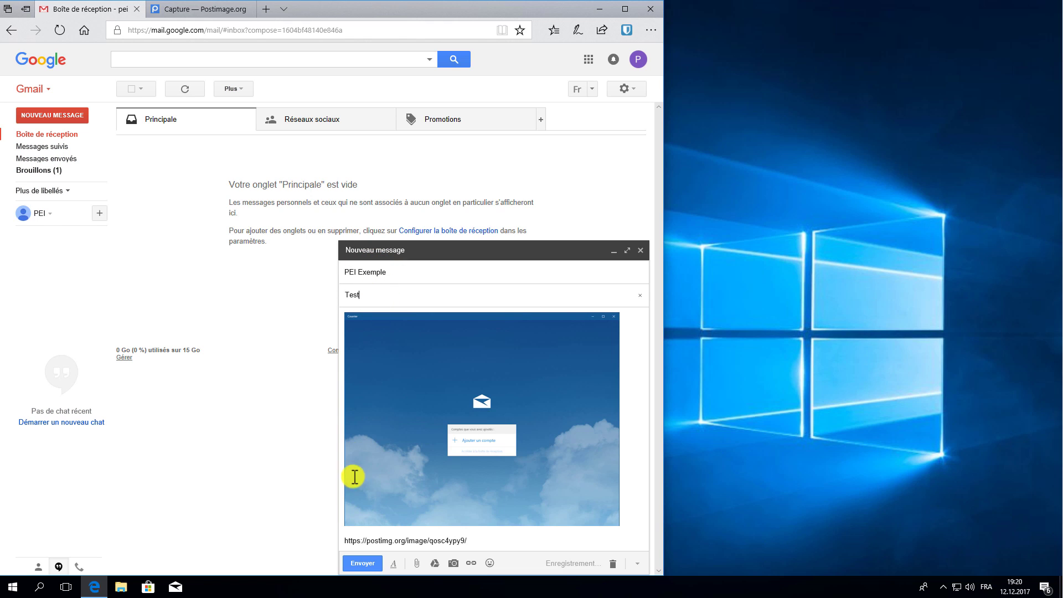
{"action": "left_click", "coordinate": [366, 561]}
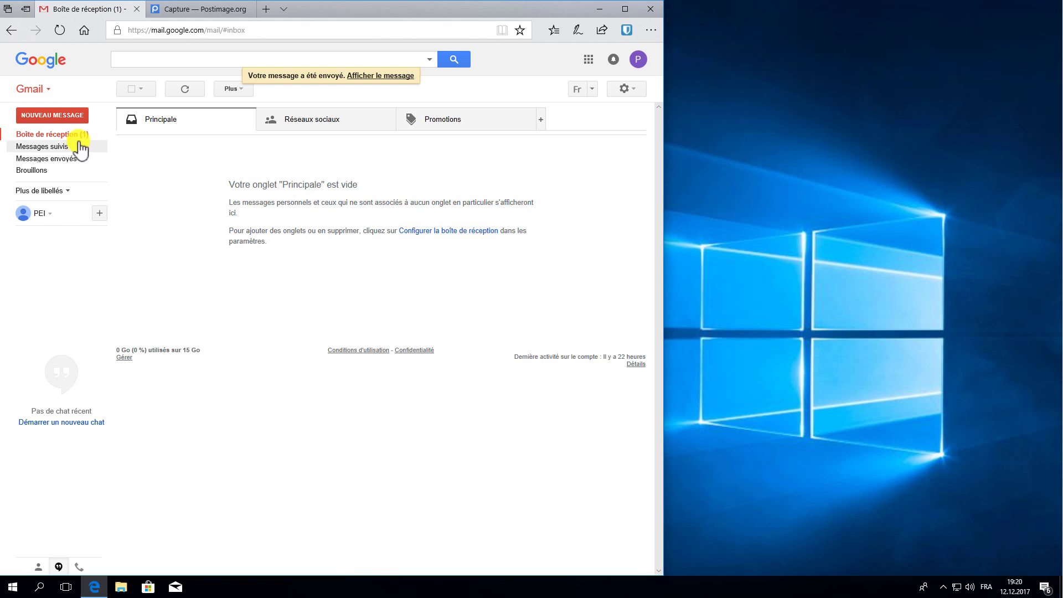
Step: Open the received Test message in the inbox, check its embedded screenshot at full size and follow the Postimage link
{"action": "left_click", "coordinate": [62, 133]}
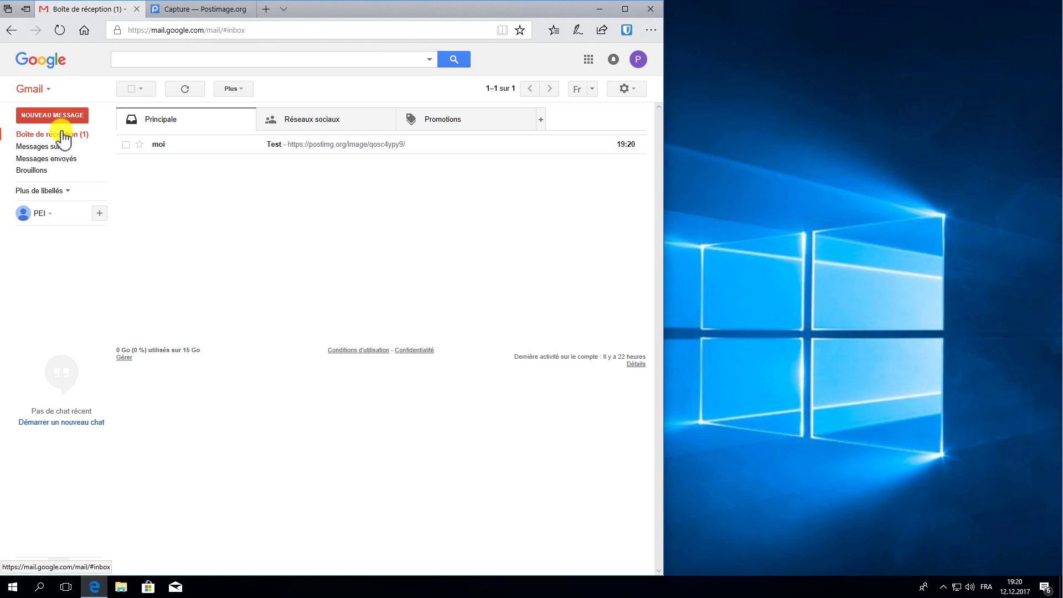
{"action": "left_click", "coordinate": [312, 145]}
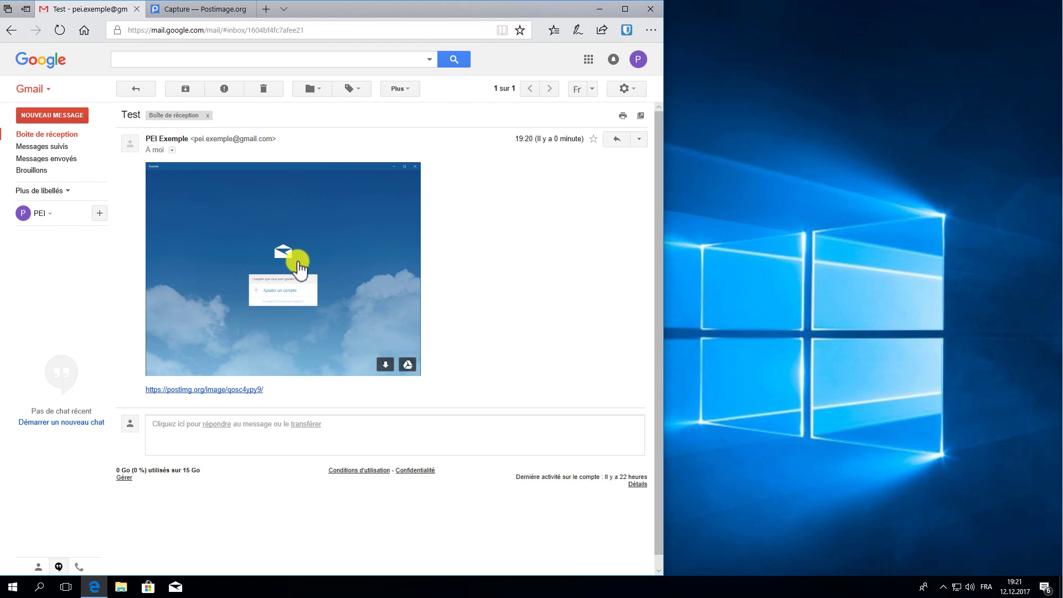
{"action": "left_click", "coordinate": [298, 262]}
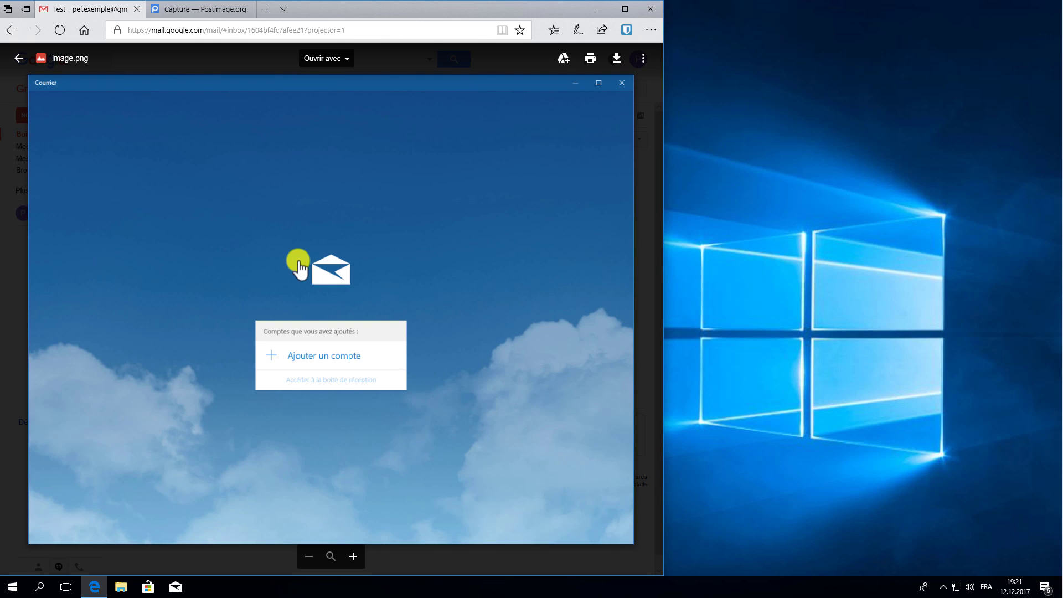
{"action": "left_click", "coordinate": [9, 157]}
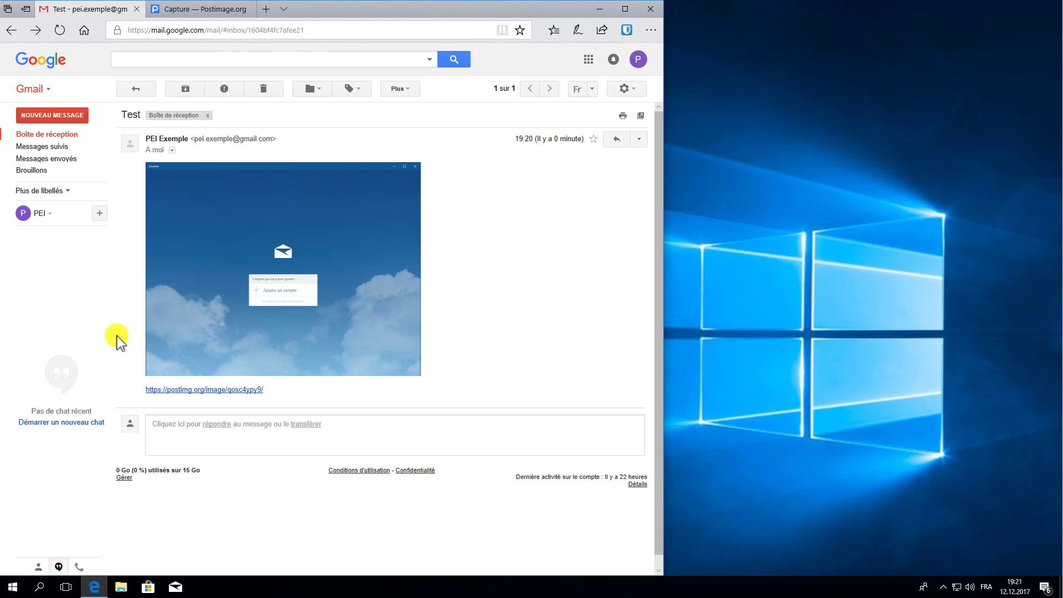
{"action": "left_click", "coordinate": [192, 389]}
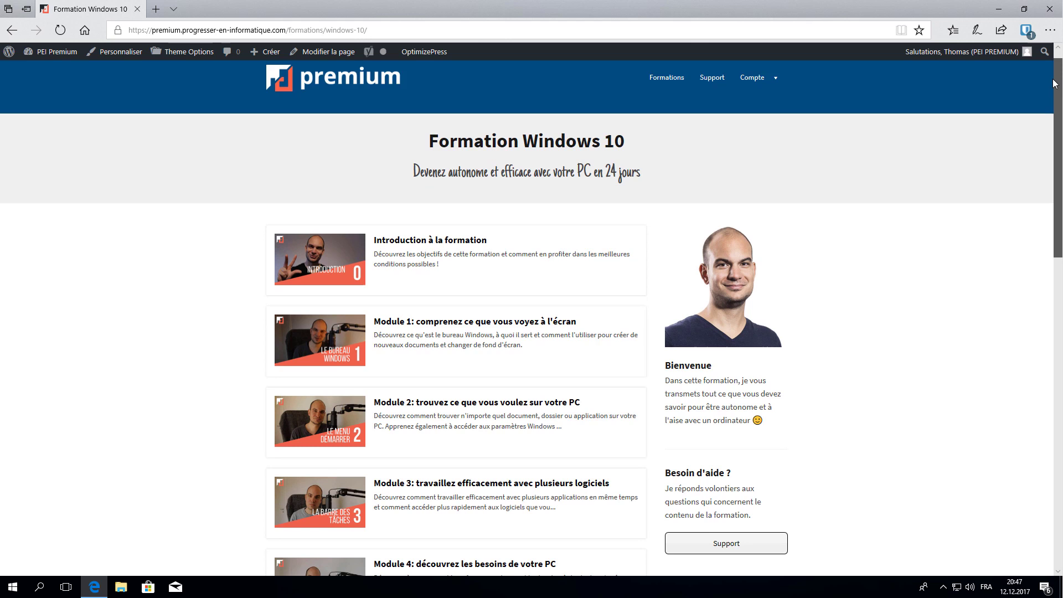
Step: Look through the module list of the Formation Windows 10 course page down to the Conclusion
{"action": "left_click_drag", "start_coordinate": [1054, 83], "coordinate": [1046, 255]}
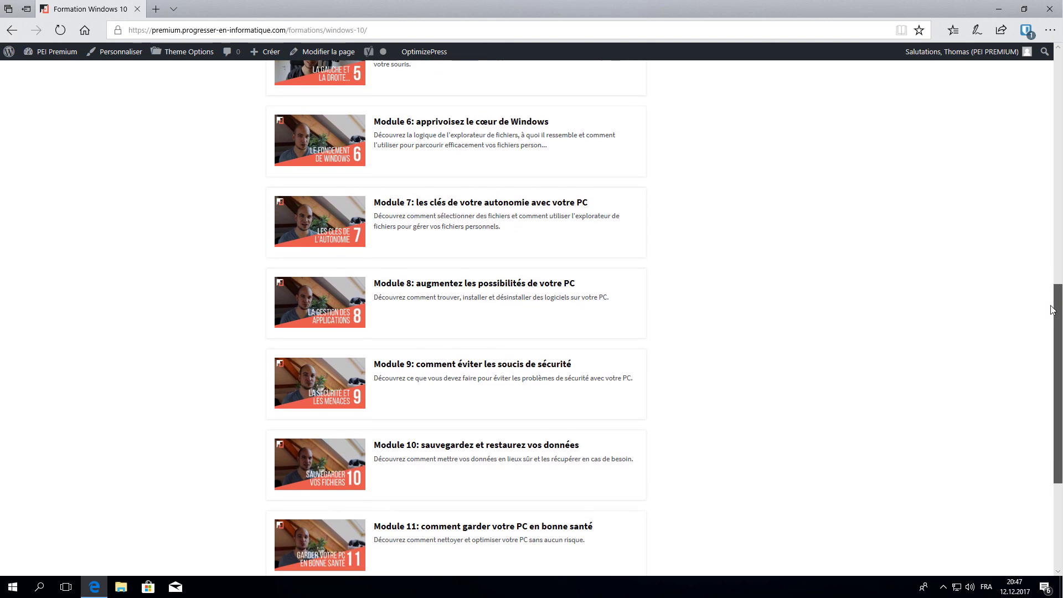
{"action": "left_click_drag", "start_coordinate": [1052, 332], "coordinate": [1046, 397]}
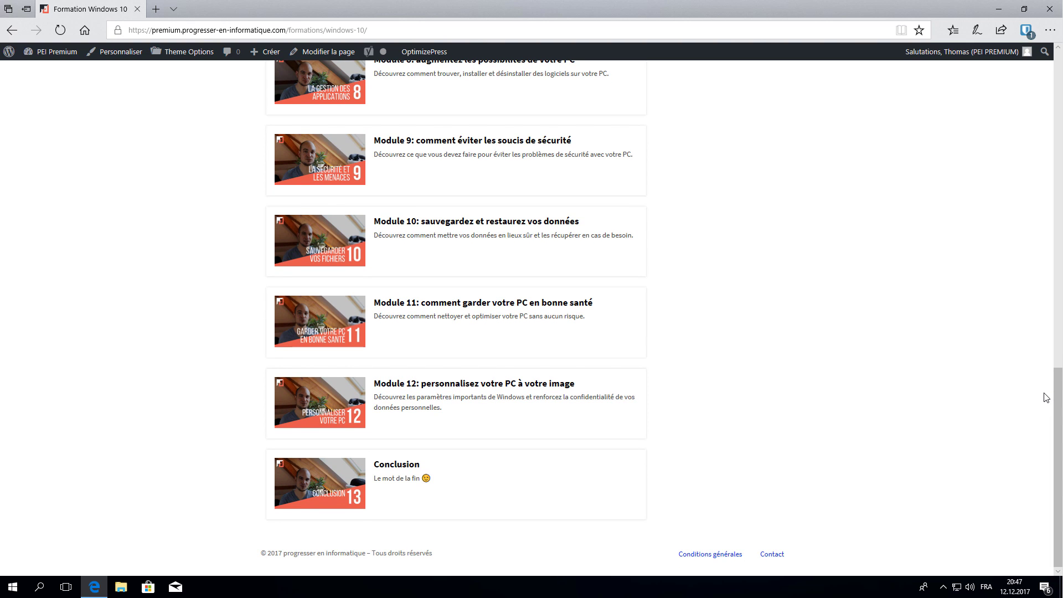